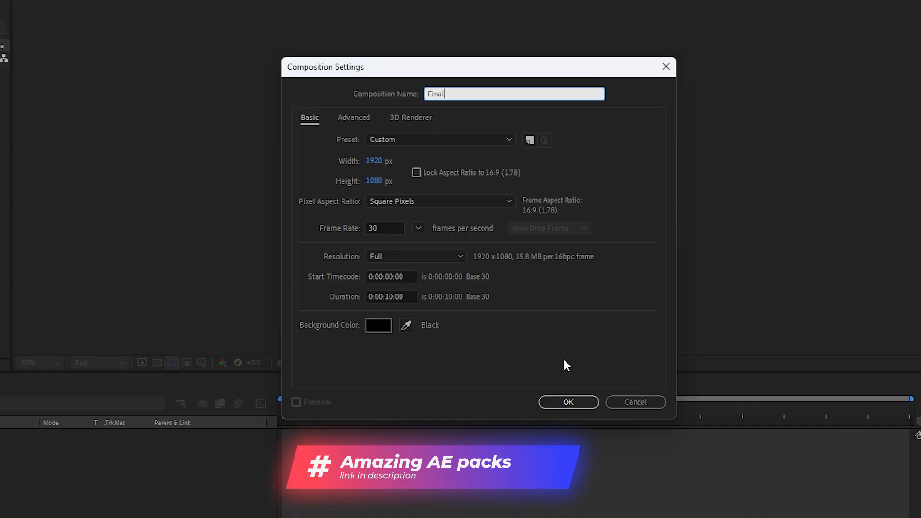
Create the 1920 x 1080, 30 fps composition named Final with a 10-second duration
left_click(568, 401)
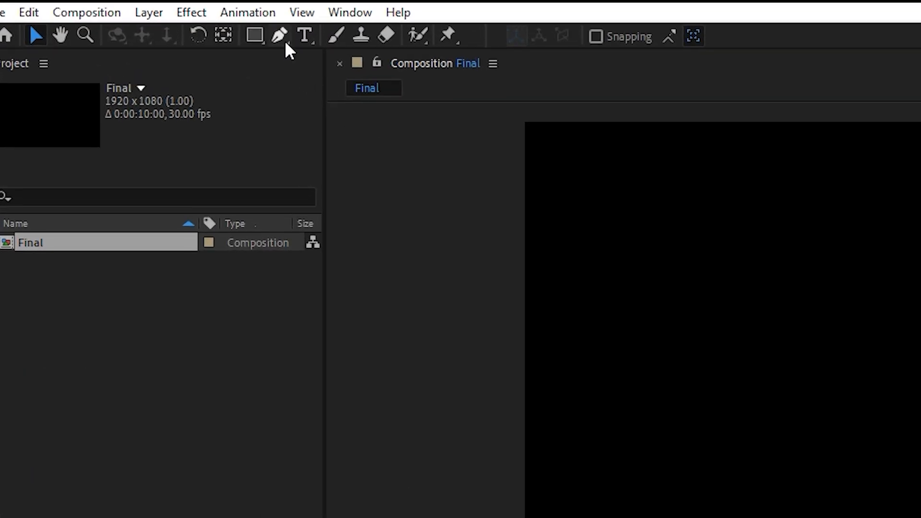
Draw a straight horizontal Pen tool line about 3800 px long through the composition's middle, extending past both sides of the frame
left_click(283, 38)
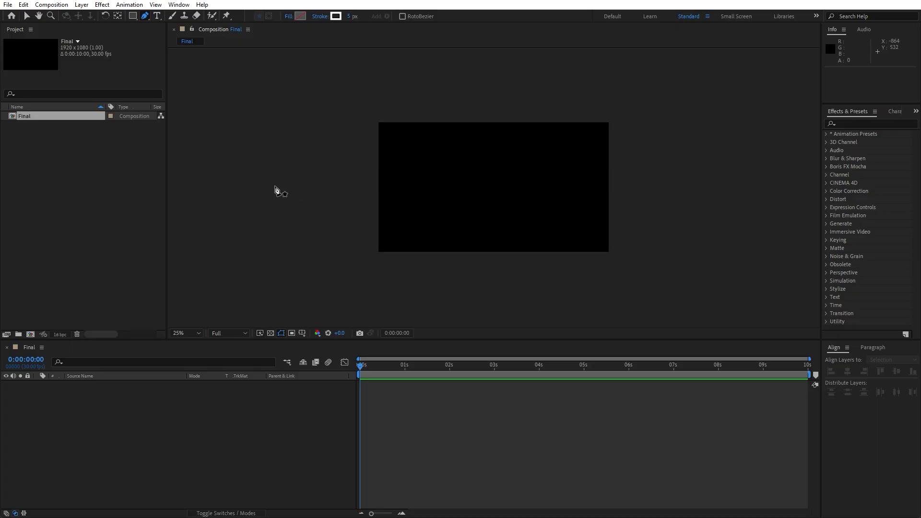
left_click(275, 186)
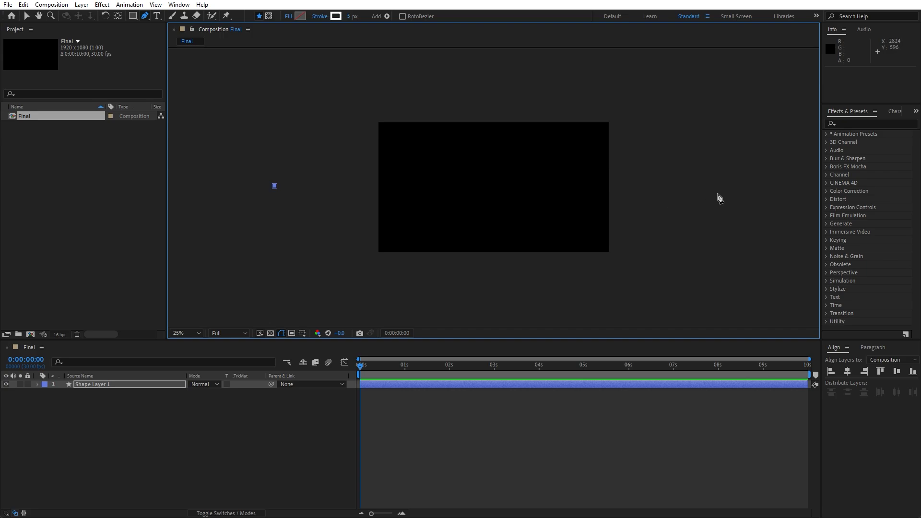
left_click(733, 194, "shift")
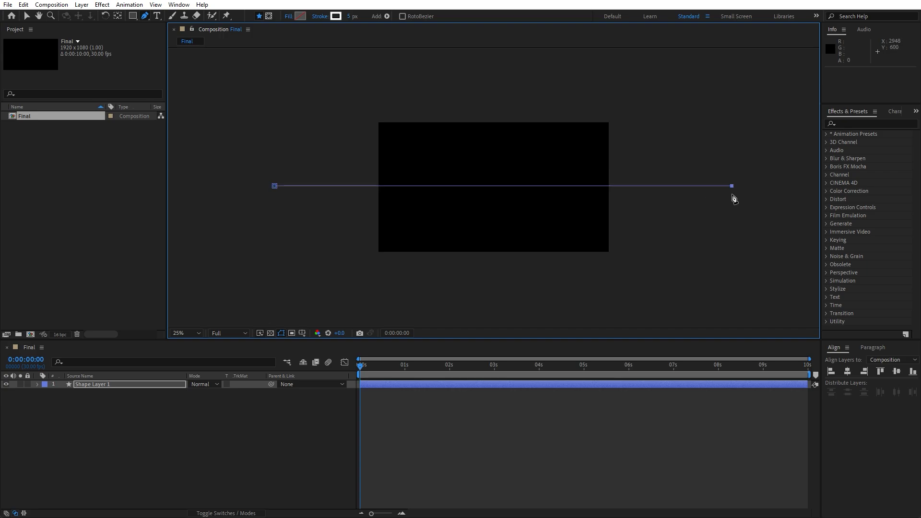
scroll(522, 234, "up", 2)
scroll(522, 234, "down", 3)
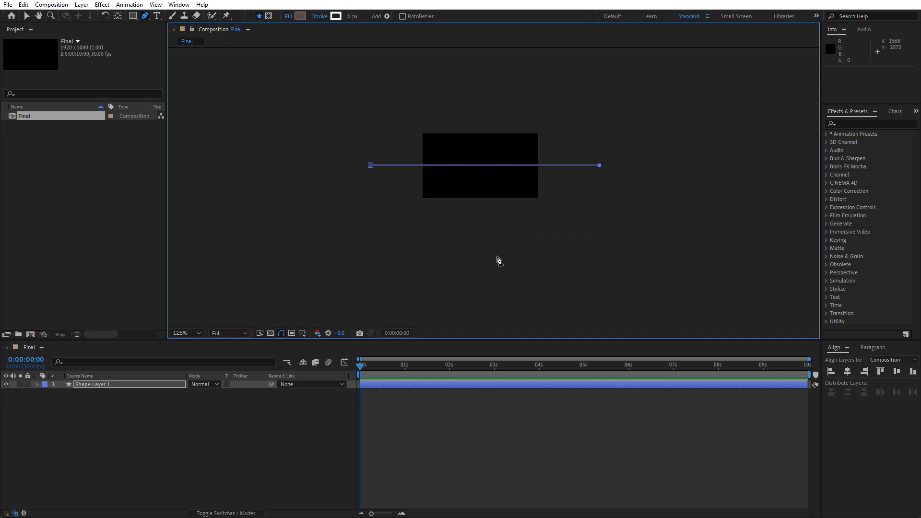
left_click(195, 334)
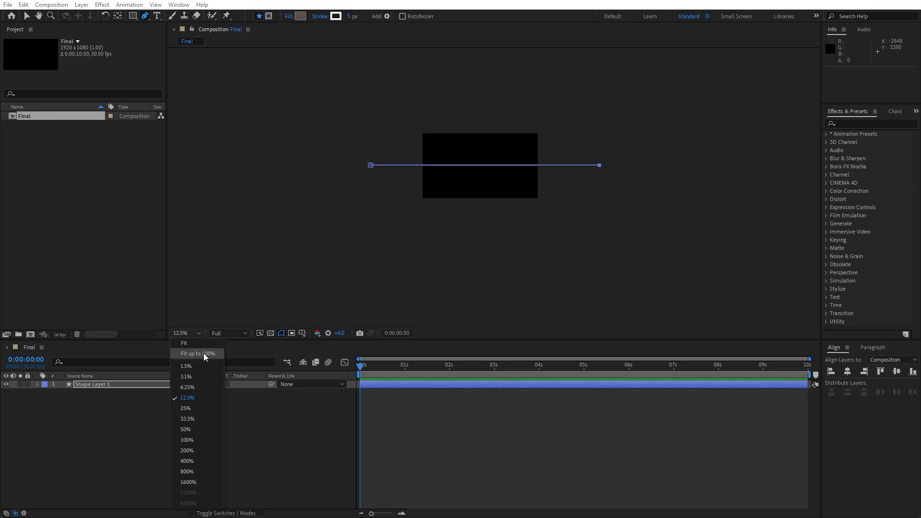
left_click(204, 354)
Rename the shape layer as Line
left_click(103, 384)
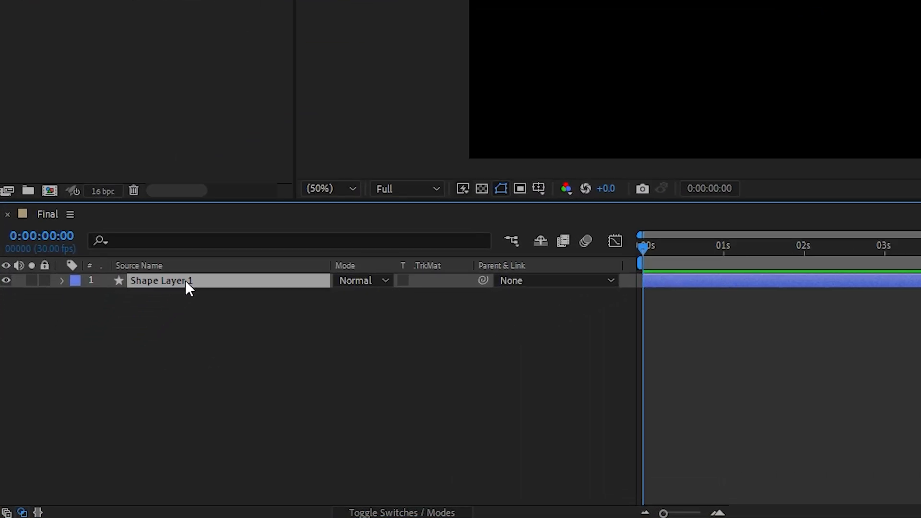
key("Return")
type("Li")
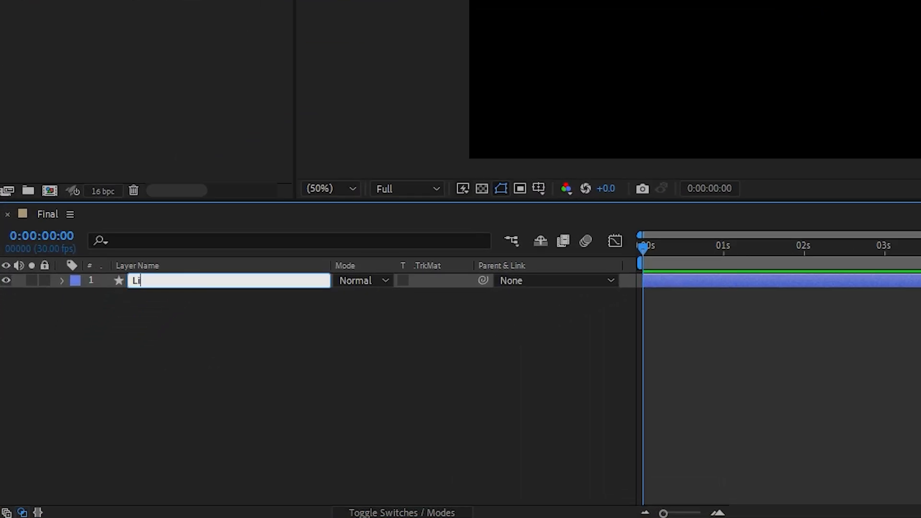
type("ne")
left_click(211, 375)
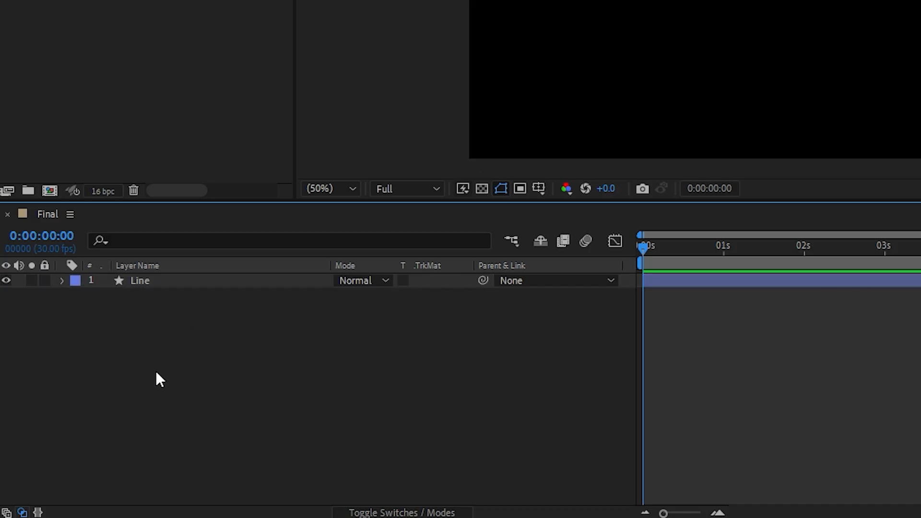
Add a Wiggle Paths operator to the Line layer and reveal its properties
left_click(61, 280)
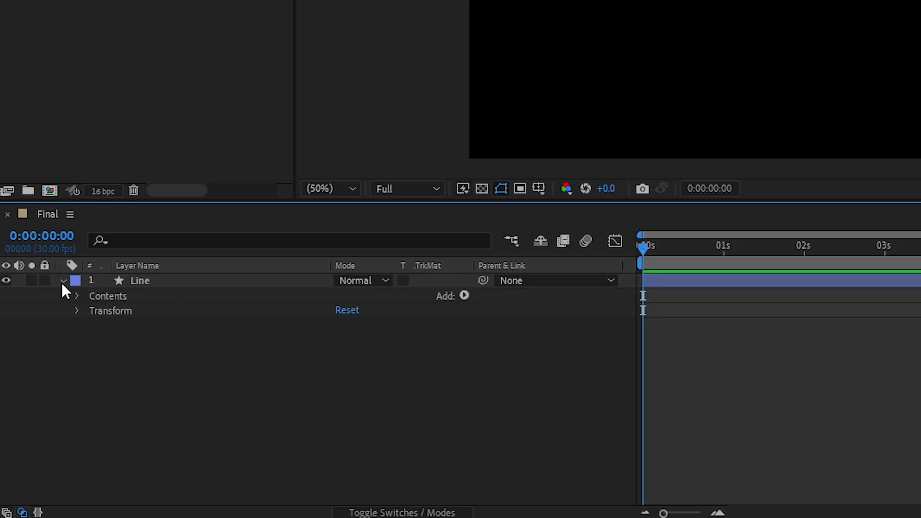
left_click(465, 296)
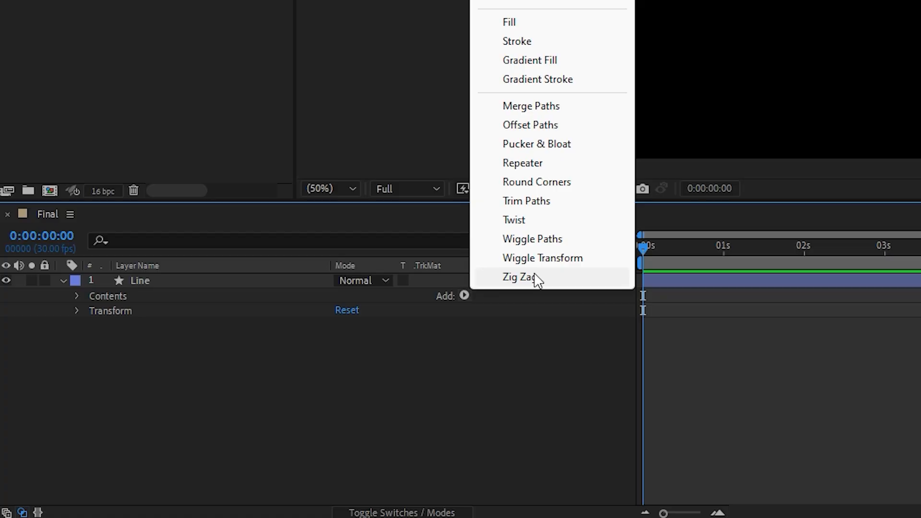
left_click(532, 239)
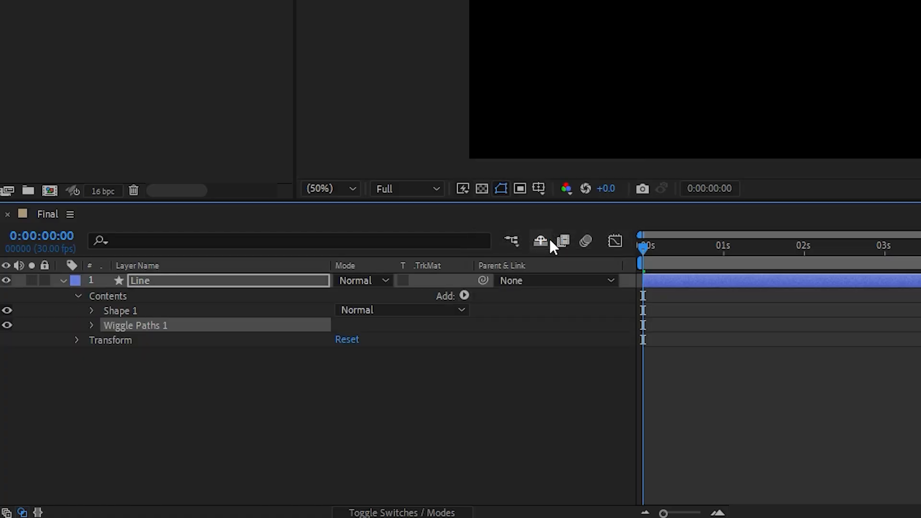
left_click(89, 326)
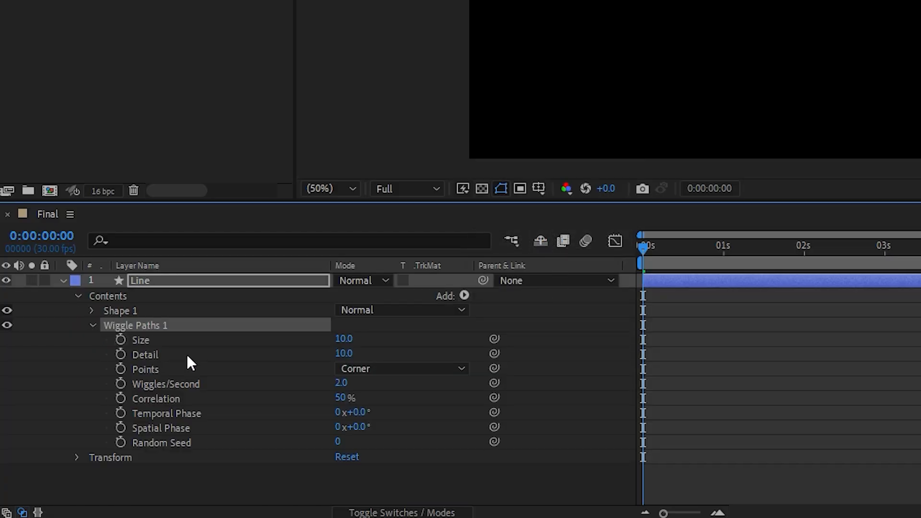
Set the Wiggle Paths size to 150, detail to 20 and wiggles per second to 1
left_click(343, 339)
type("150")
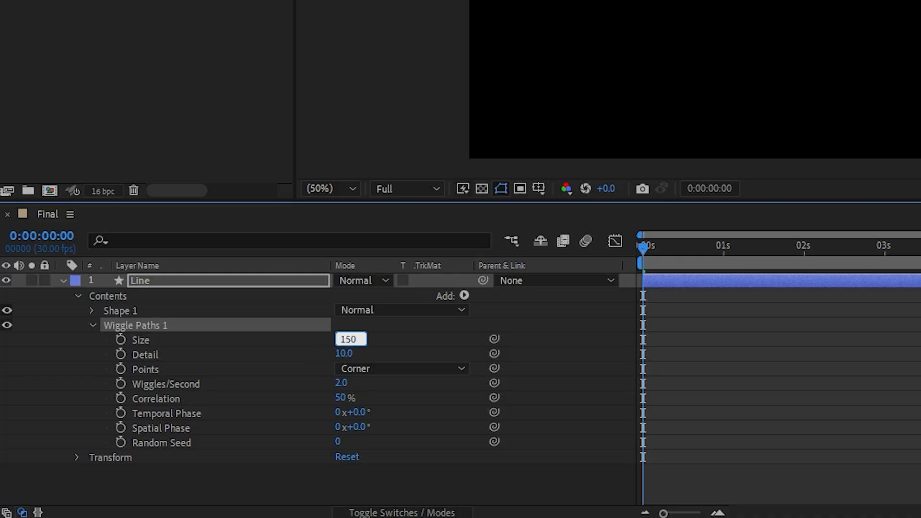
key("Return")
left_click(346, 352)
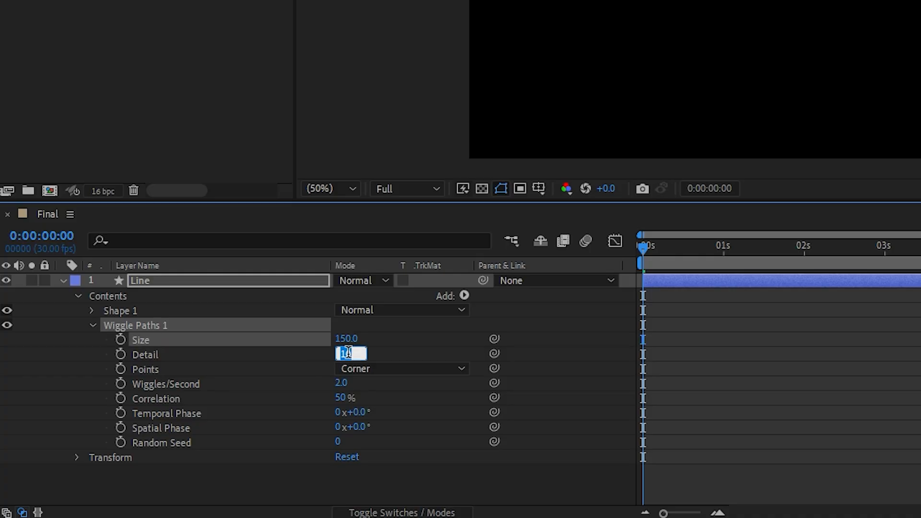
type("20")
left_click(255, 368)
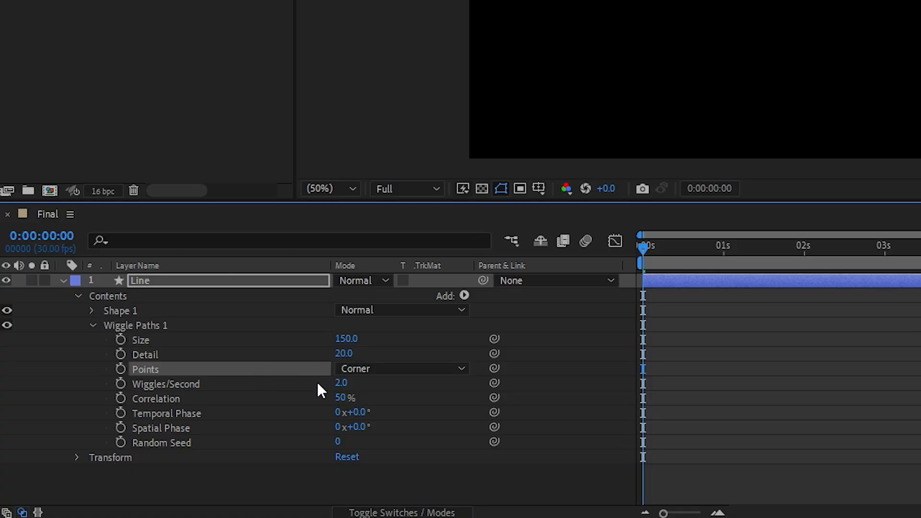
left_click(341, 383)
type("1")
left_click(229, 342)
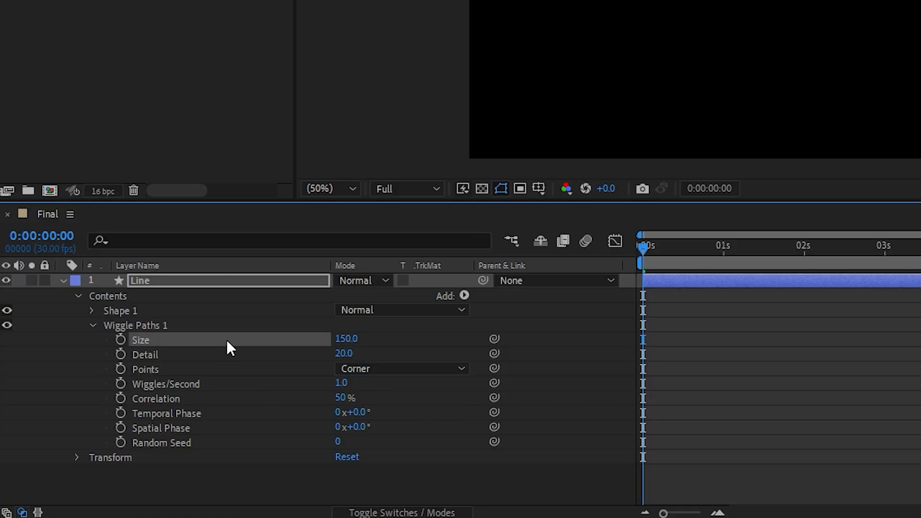
Change the Wiggle Paths points type to Smooth and collapse the operator's properties
left_click(355, 374)
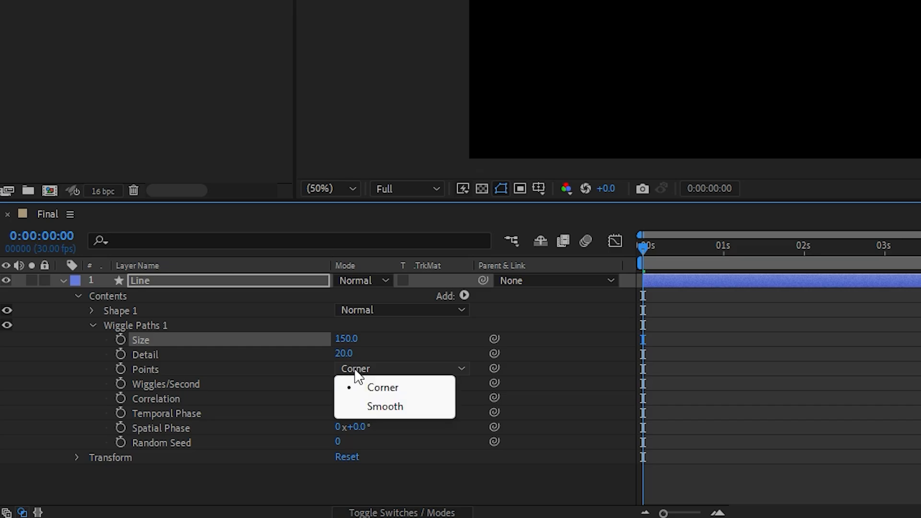
left_click(378, 407)
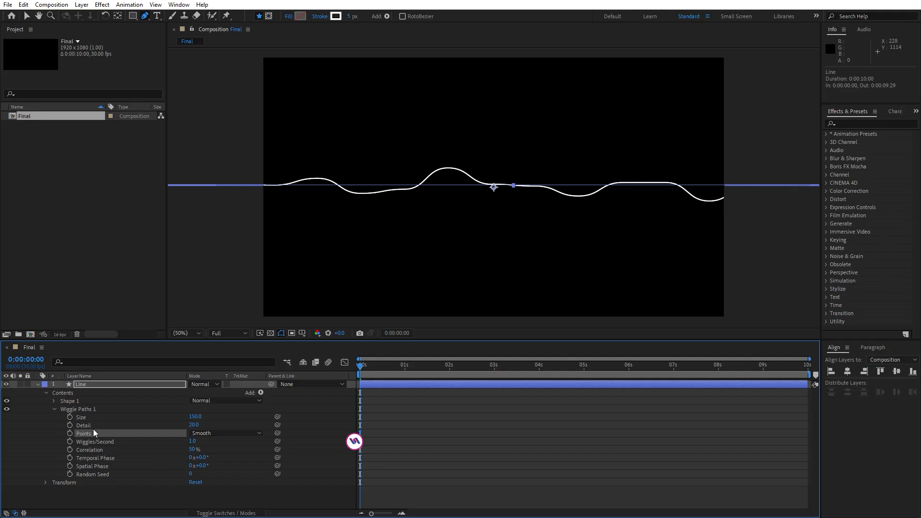
left_click(53, 409)
left_click(239, 439)
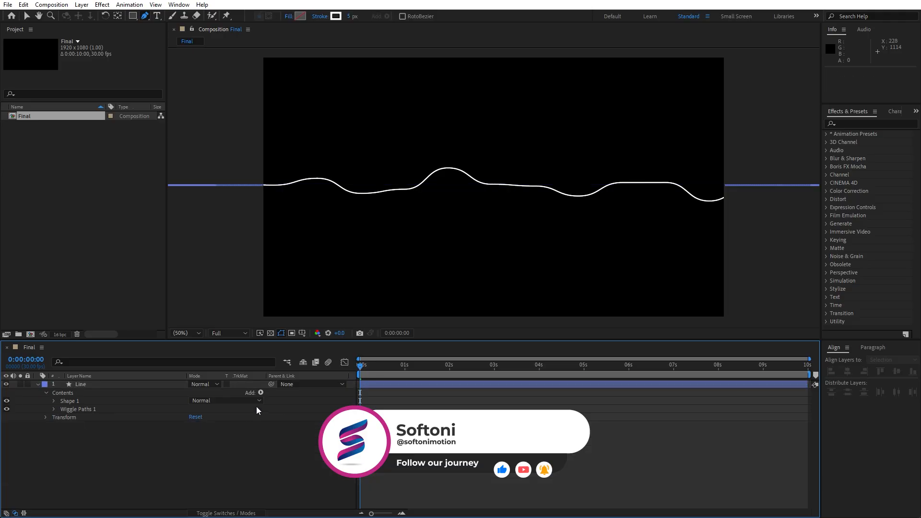
Add a Repeater to the Line layer and set its copies to 50
left_click(259, 393)
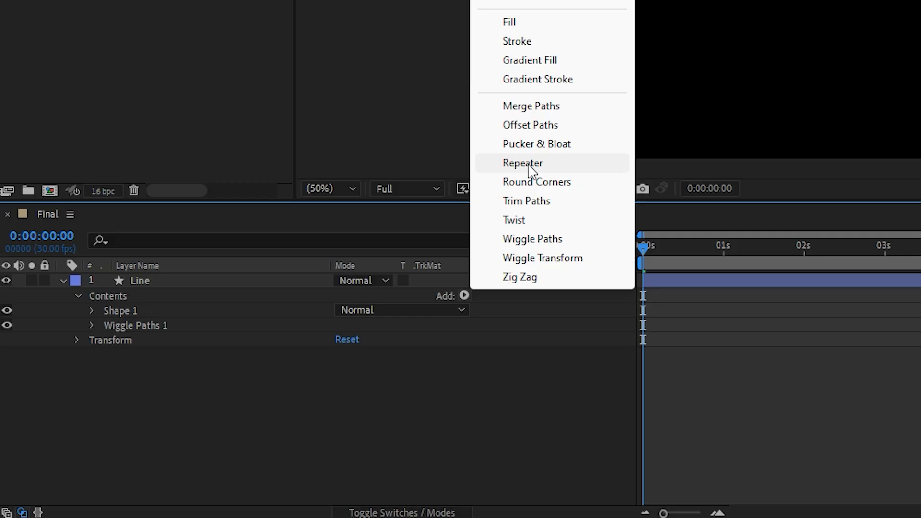
left_click(530, 166)
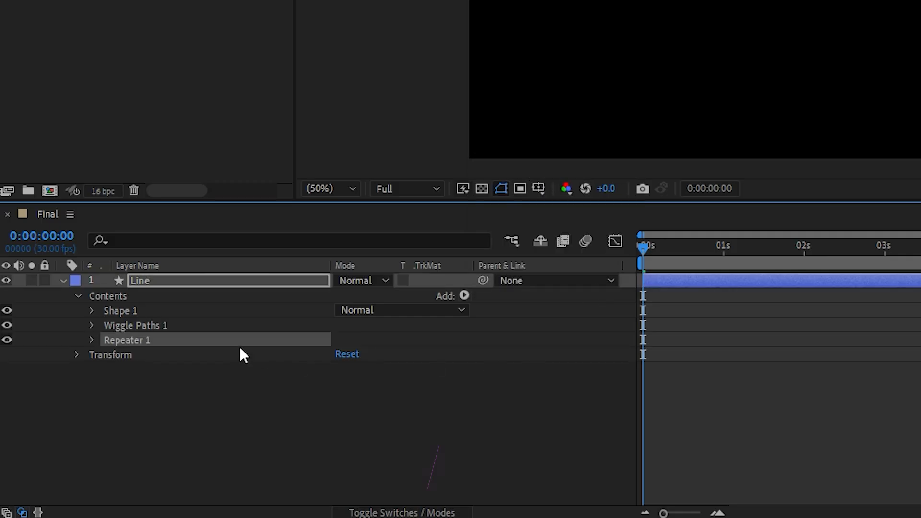
left_click(93, 340)
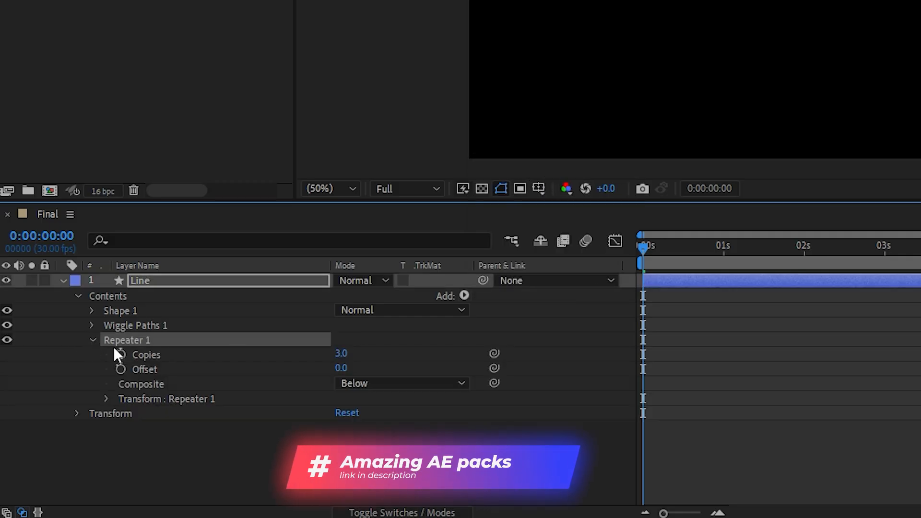
left_click(341, 353)
type("50")
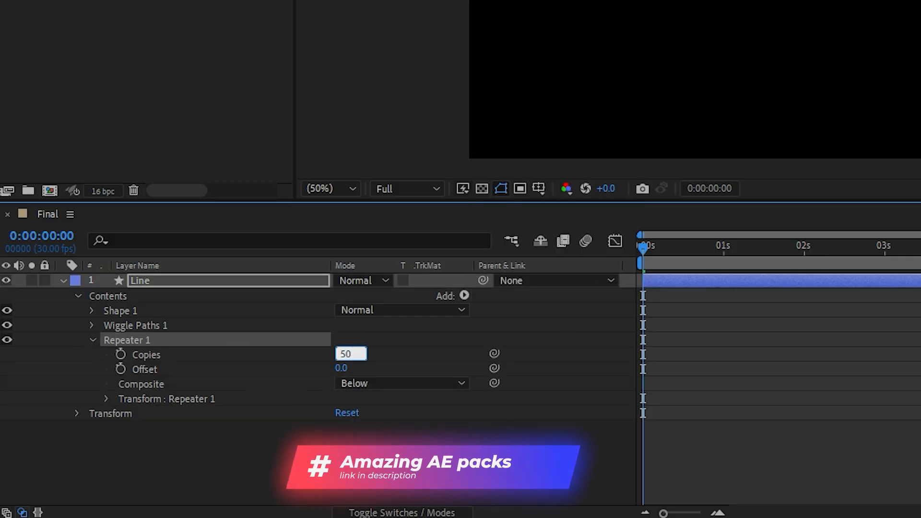
left_click(269, 433)
Set the vertical position in the Repeater's transform to 75 and collapse the layer's contents
left_click(106, 399)
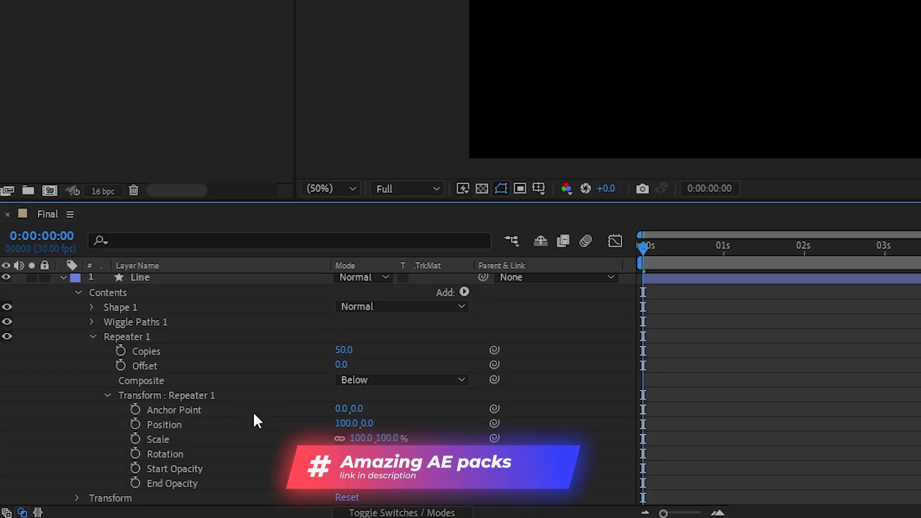
left_click(369, 425)
type("75")
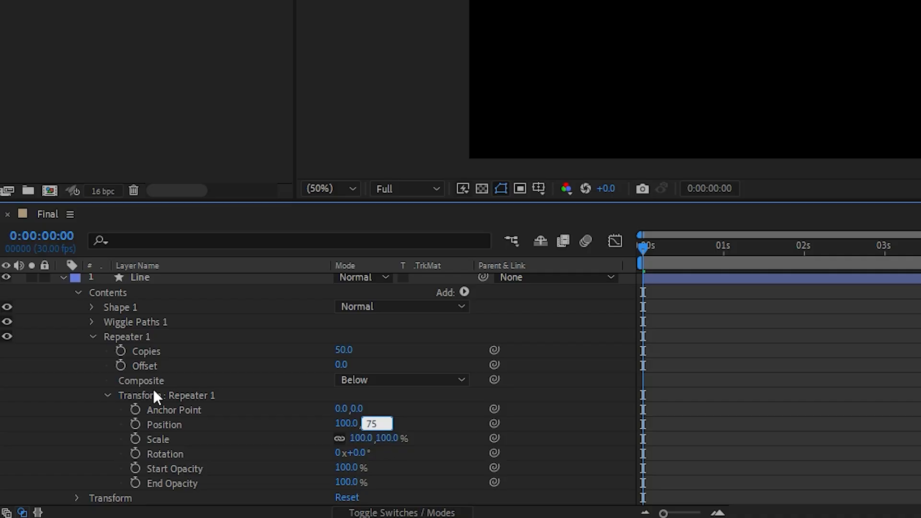
key("Return")
left_click(93, 338)
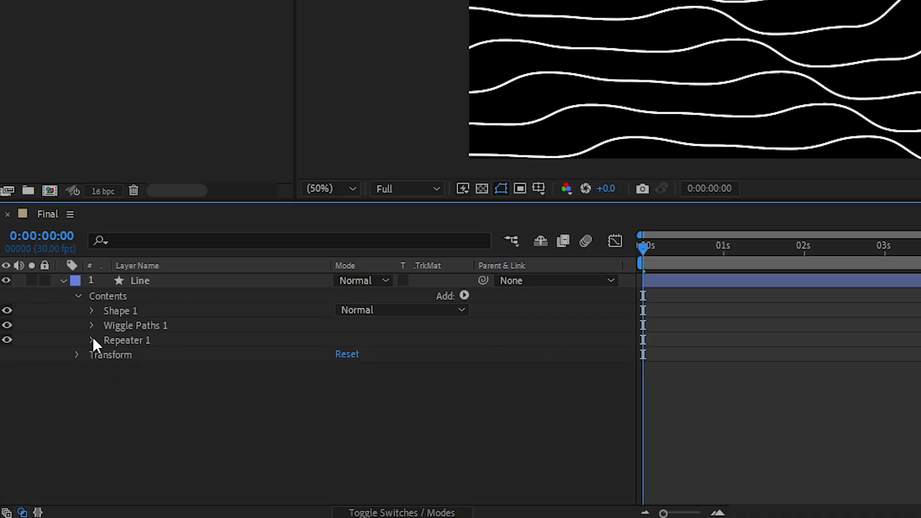
left_click(77, 296)
Move the Line layer to position 220, -40 so the repeated lines fill the frame
left_click(135, 281)
key("Return")
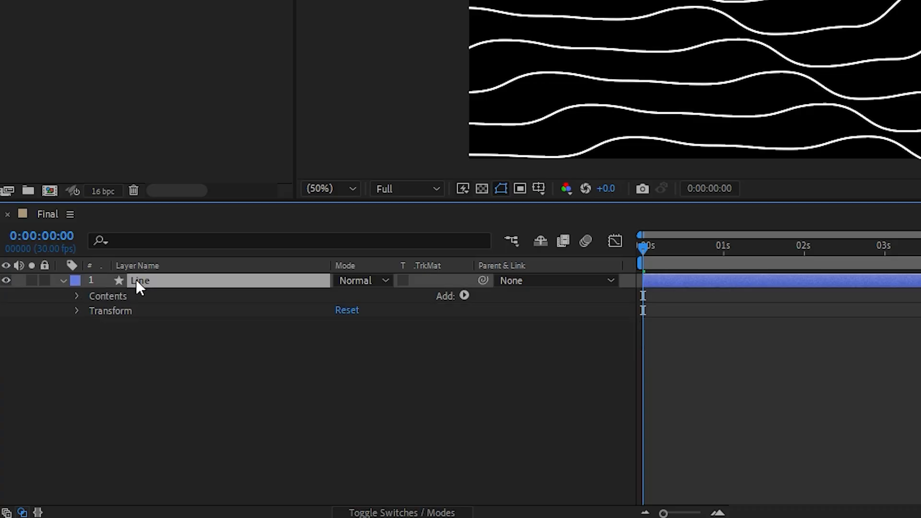
left_click(76, 312)
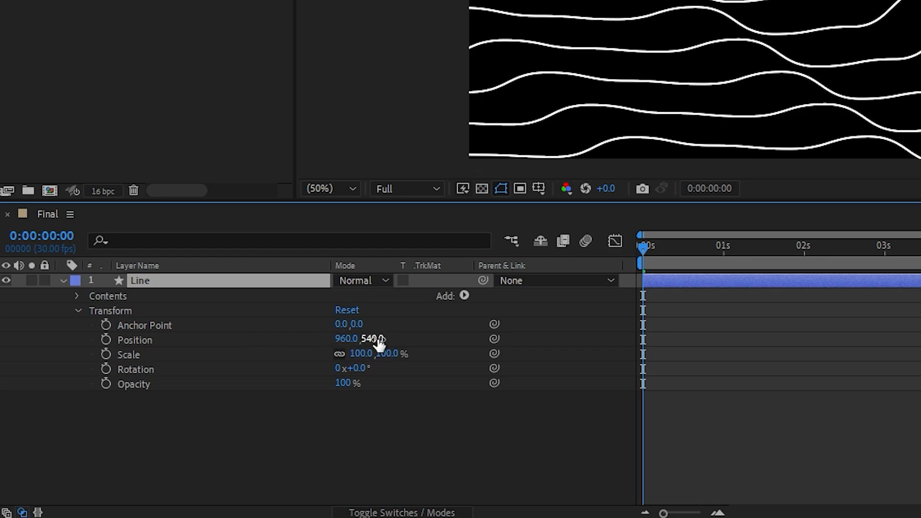
left_click_drag(379, 341, 388, 325)
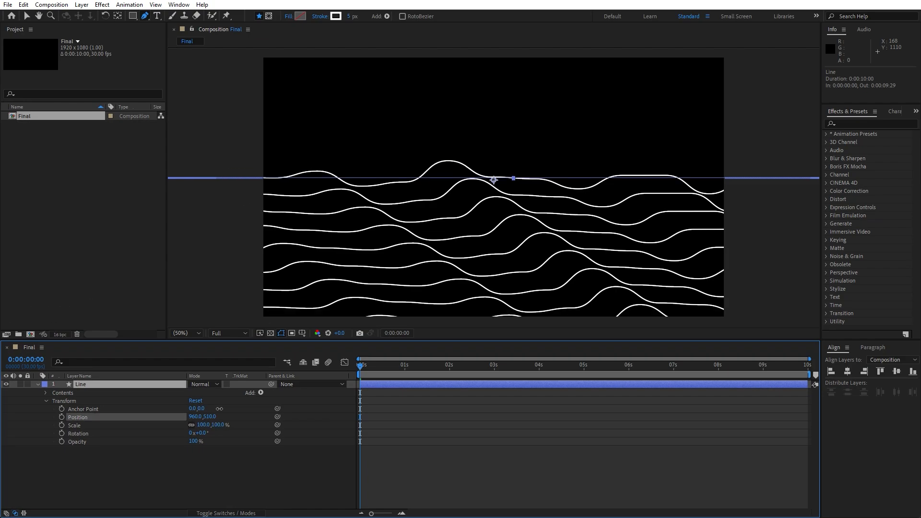
left_click_drag(219, 409, 162, 420)
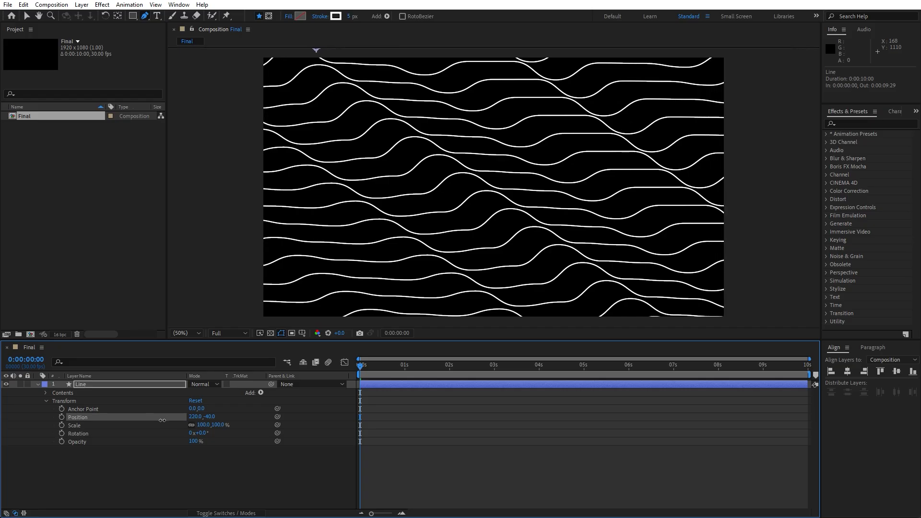
left_click(187, 471)
Preview the wavy line animation, stop with the playhead at 0:00:04:09 and collapse the layer's transform properties
left_click(383, 376)
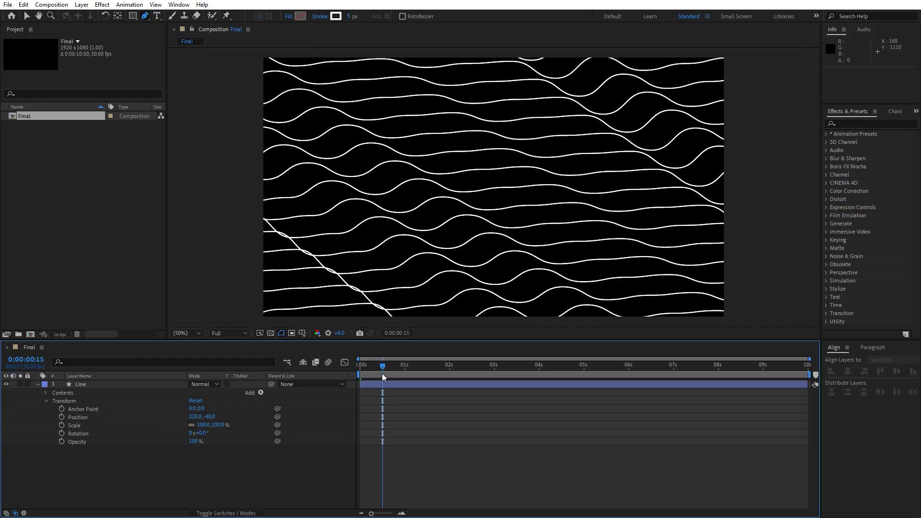
key("space")
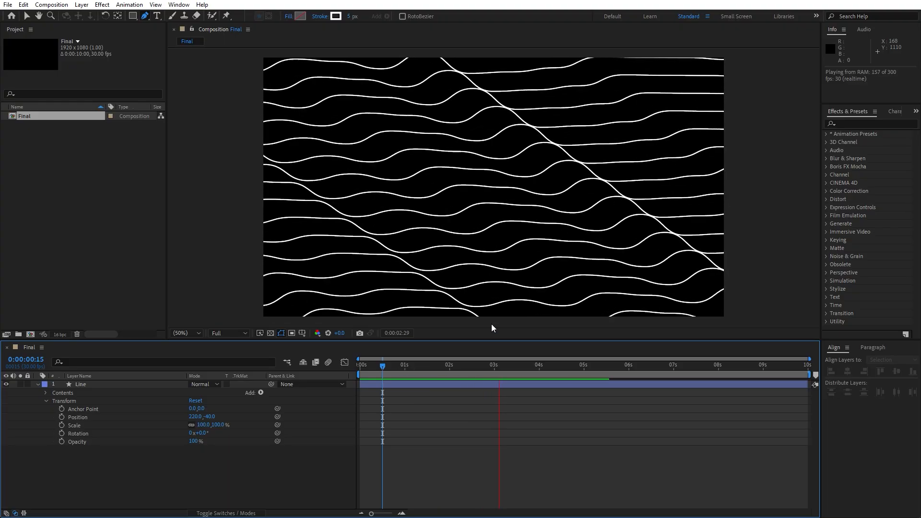
left_click(552, 366)
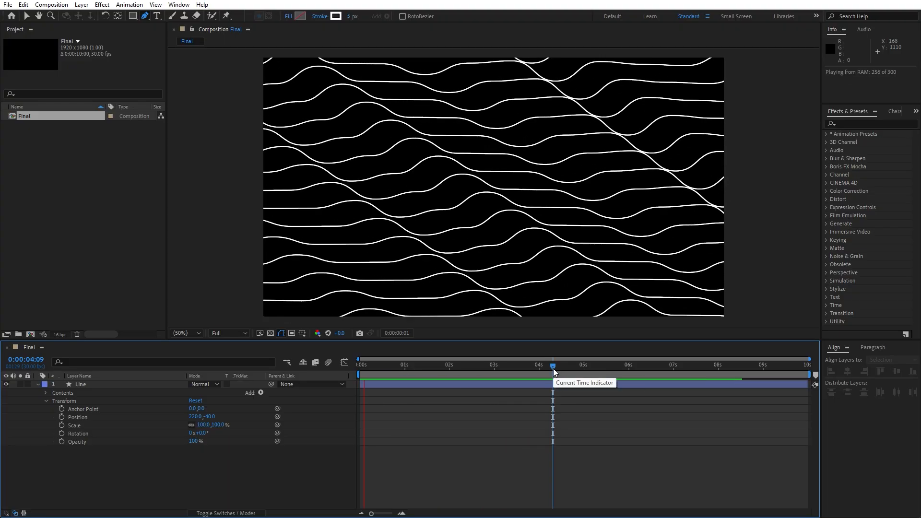
key("space")
left_click(46, 401)
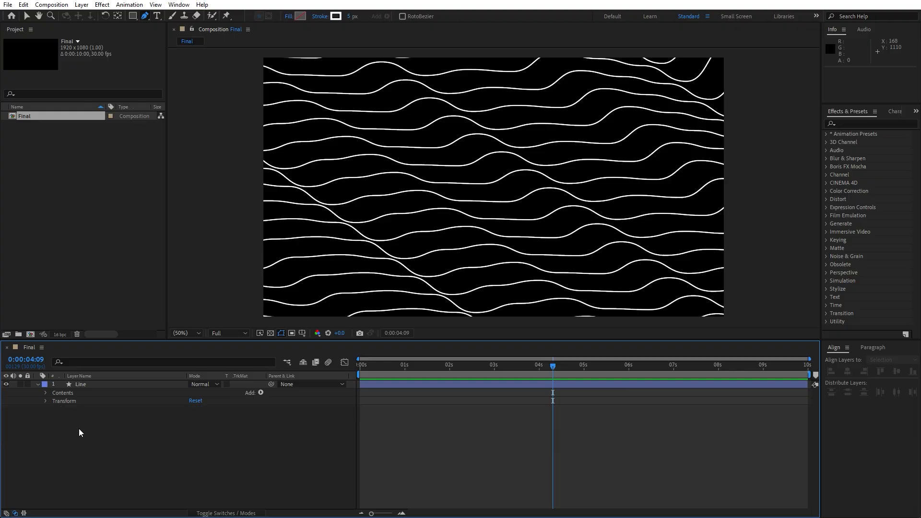
Find the Glow effect and apply it to the Line layer
left_click(85, 387)
left_click(854, 124)
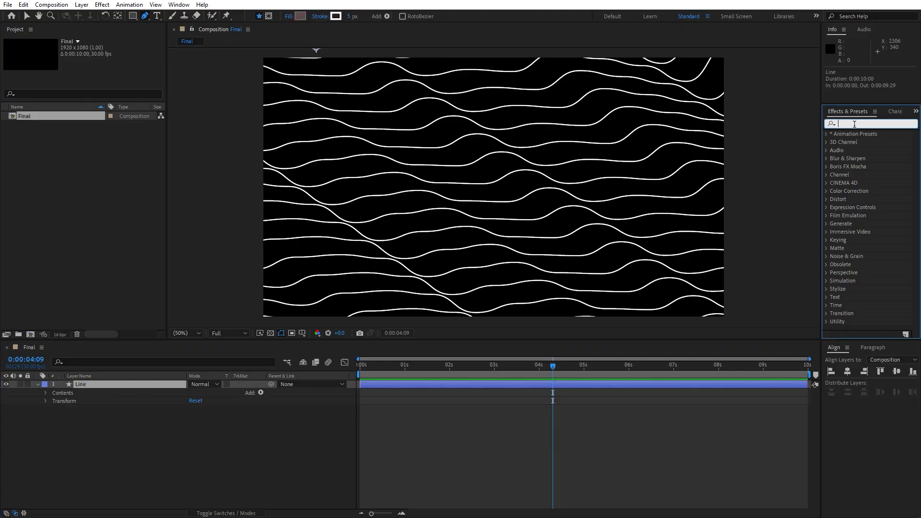
type("glow")
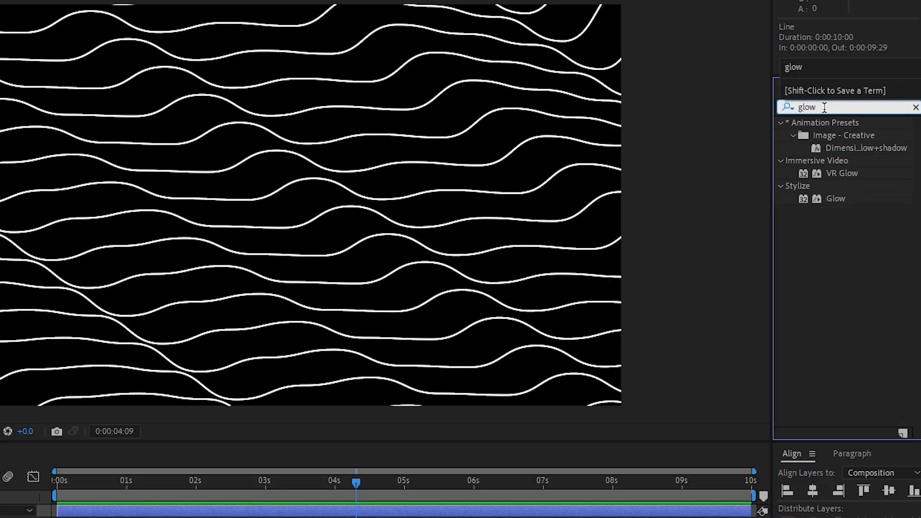
left_click_drag(827, 201, 109, 390)
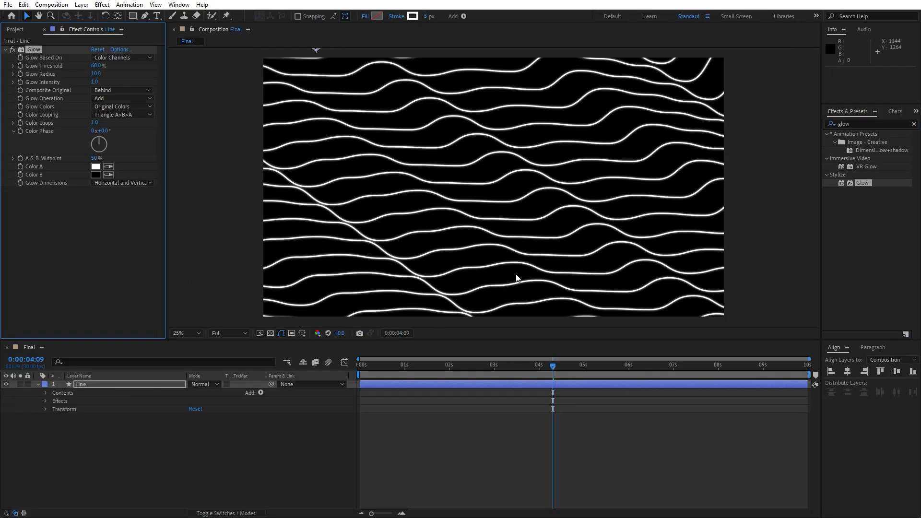
Set the Glow effect's threshold to 100%, its radius to 99 and its intensity to 0.4
key("v")
left_click_drag(96, 66, 121, 68)
left_click_drag(182, 69, 222, 72)
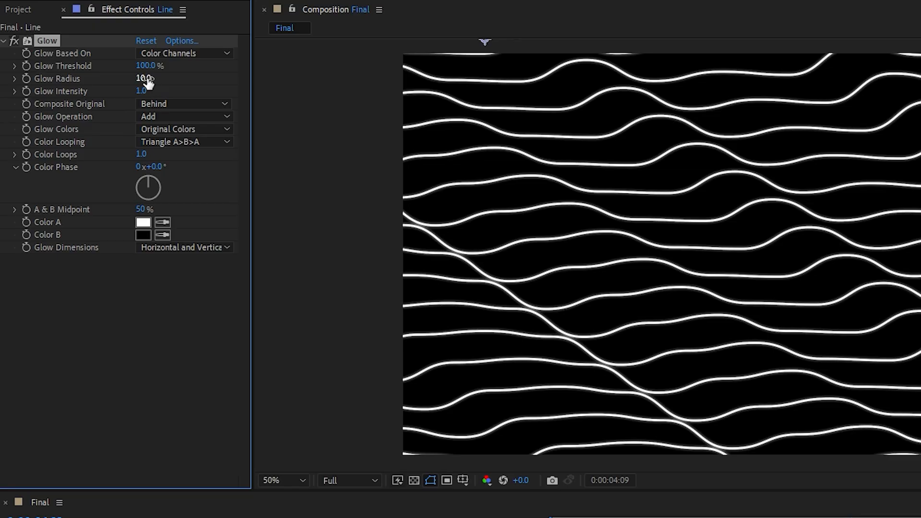
mouse_move(143, 78)
left_mouse_down()
mouse_move(232, 79)
mouse_move(200, 88)
left_mouse_up()
left_click_drag(139, 90, 102, 95)
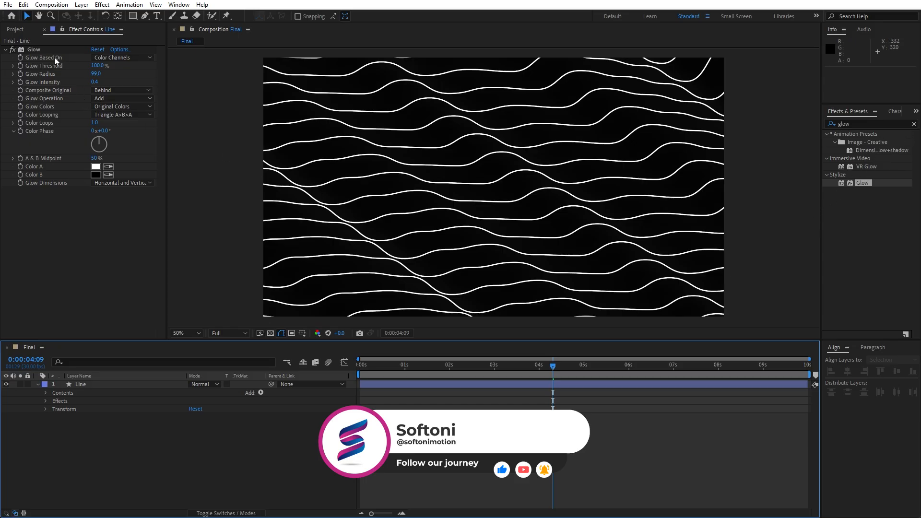
Find the Strobe Light effect and apply it to the Line layer below Glow
left_click_drag(867, 124, 743, 124)
type("strobe")
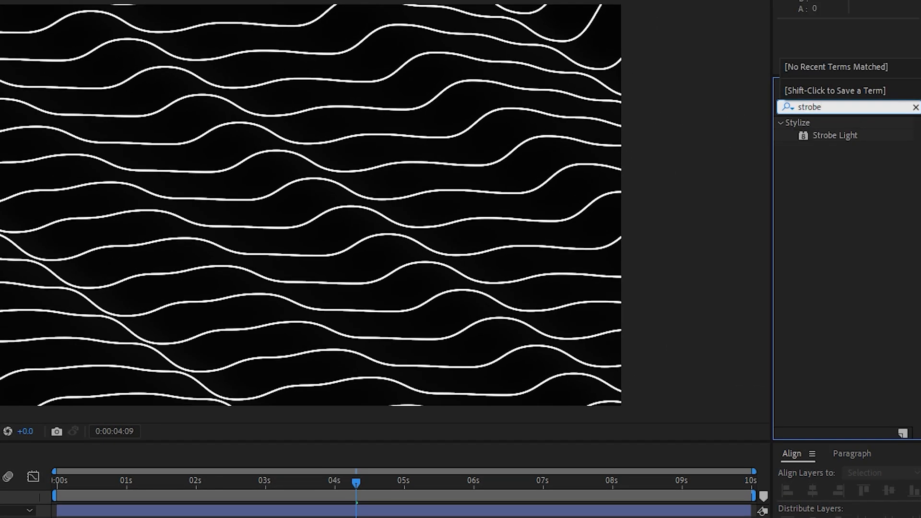
left_click_drag(818, 138, 182, 269)
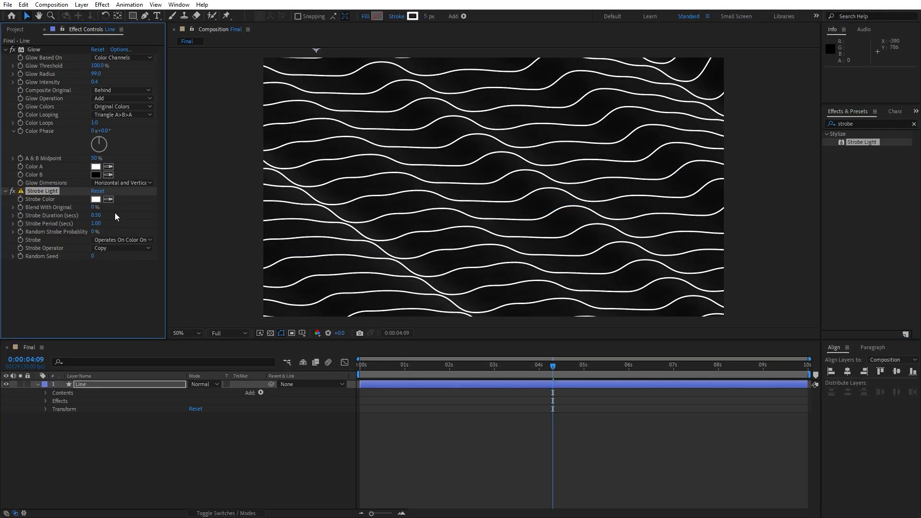
Set the Strobe Light color to pure red (FF0000) and preview the strobing lines
left_click(96, 199)
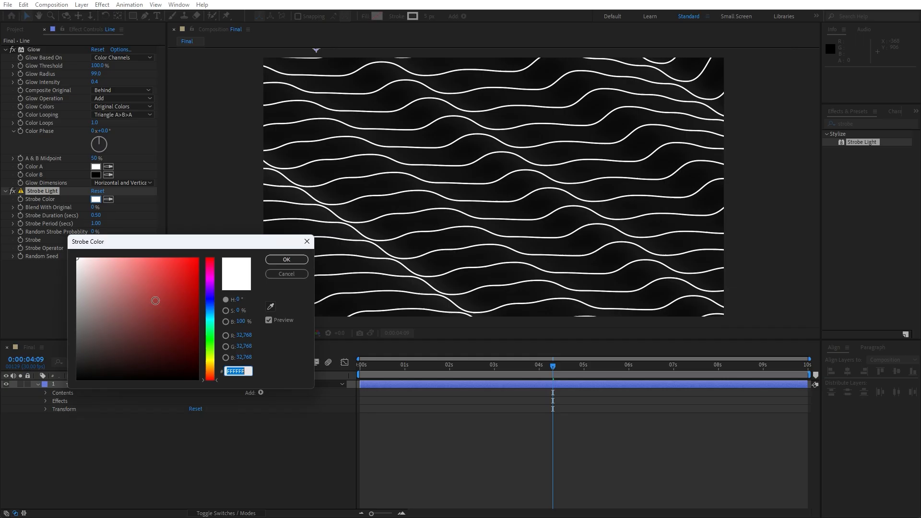
left_click(198, 258)
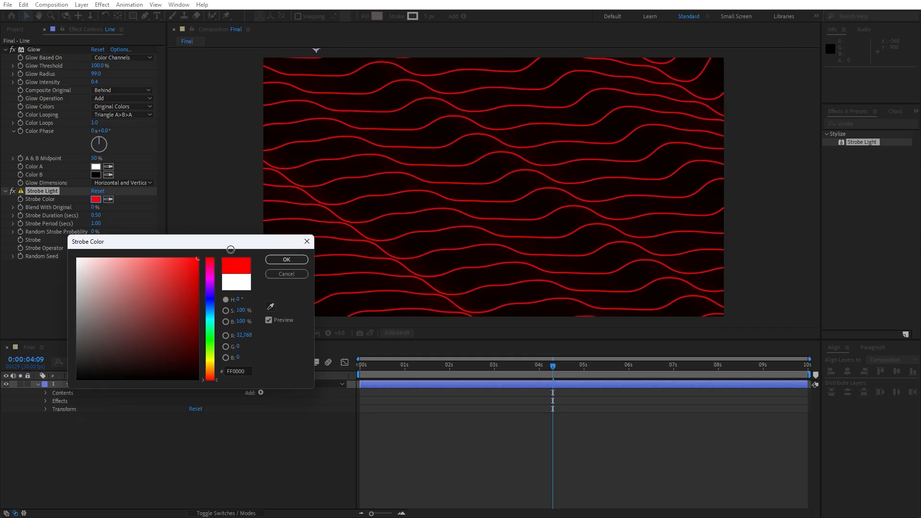
left_click(286, 259)
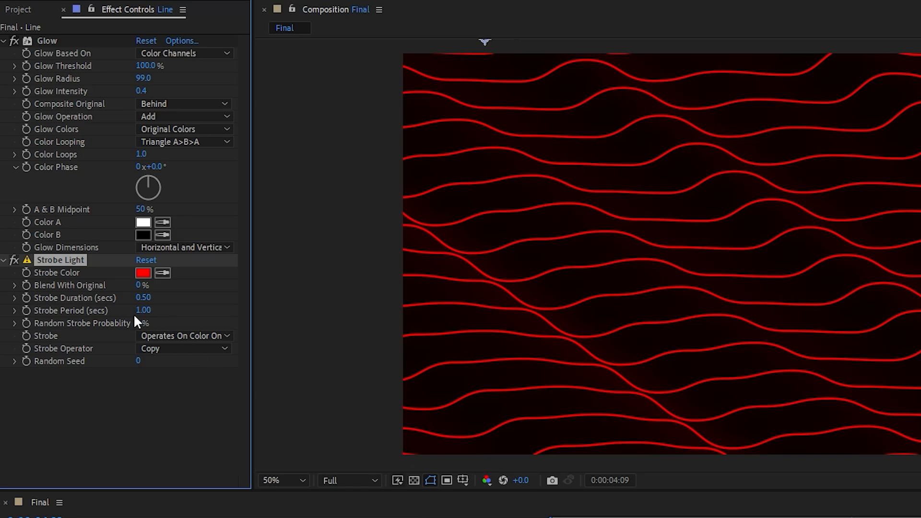
left_click(192, 515)
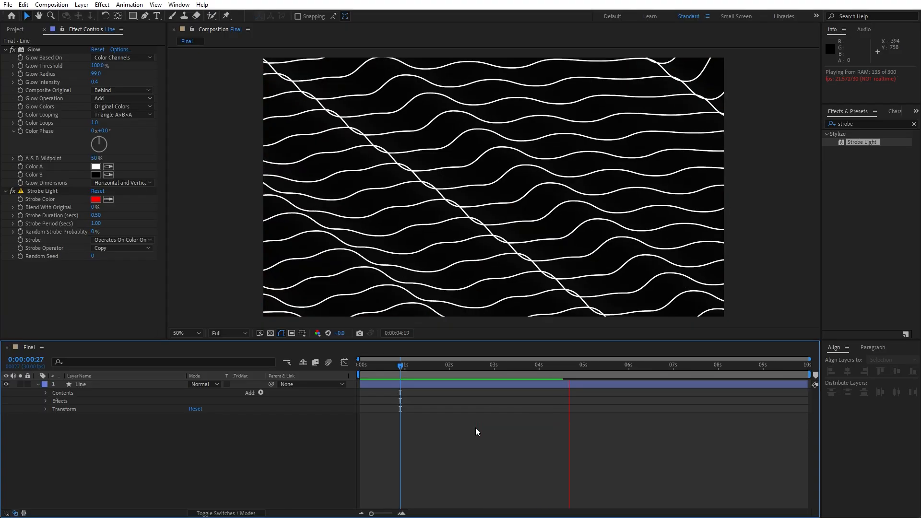
key("space")
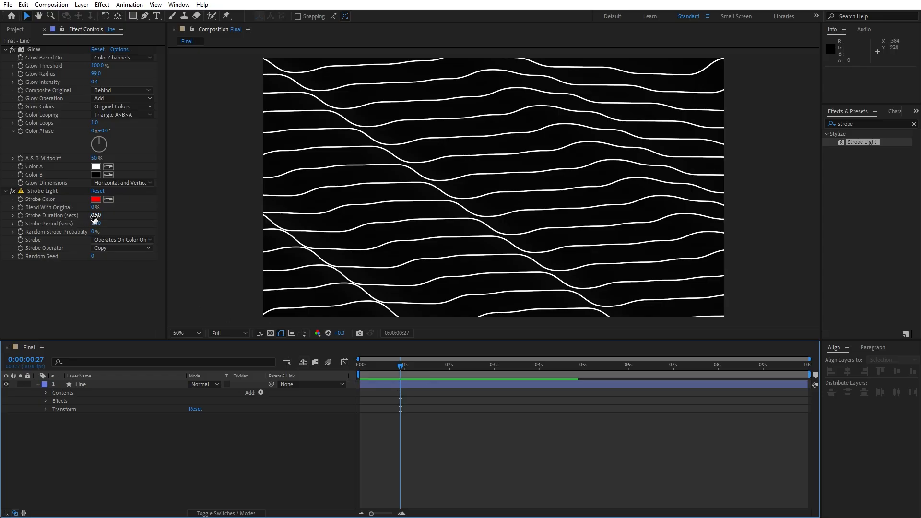
Set the Strobe Light duration to 0.75 seconds and preview the animation
left_click_drag(96, 215, 107, 218)
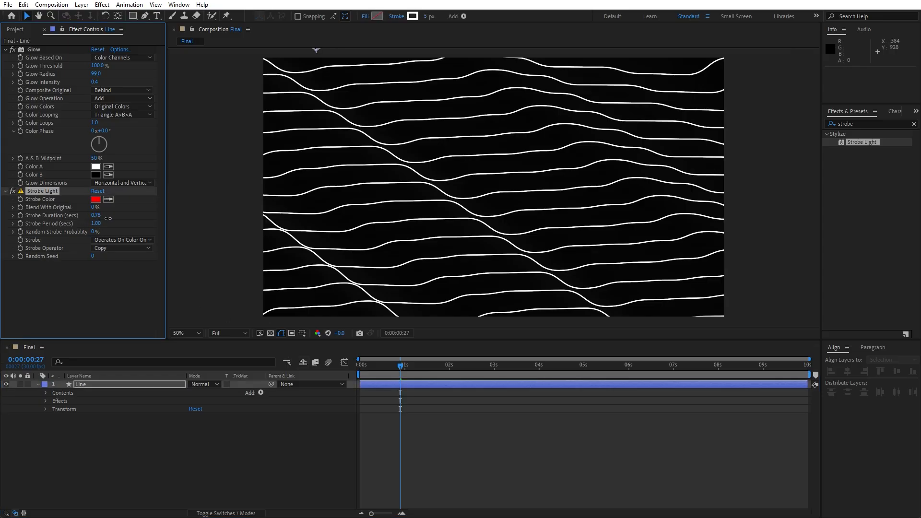
left_click(213, 442)
key("space")
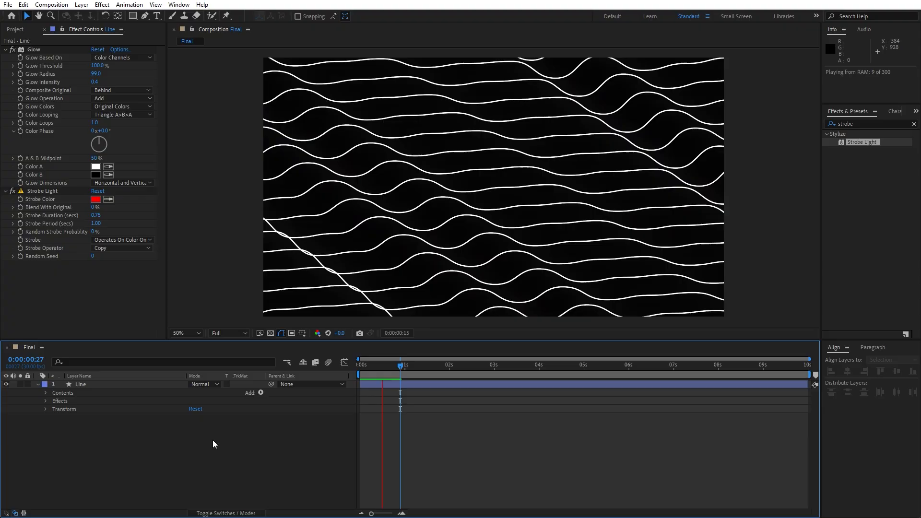